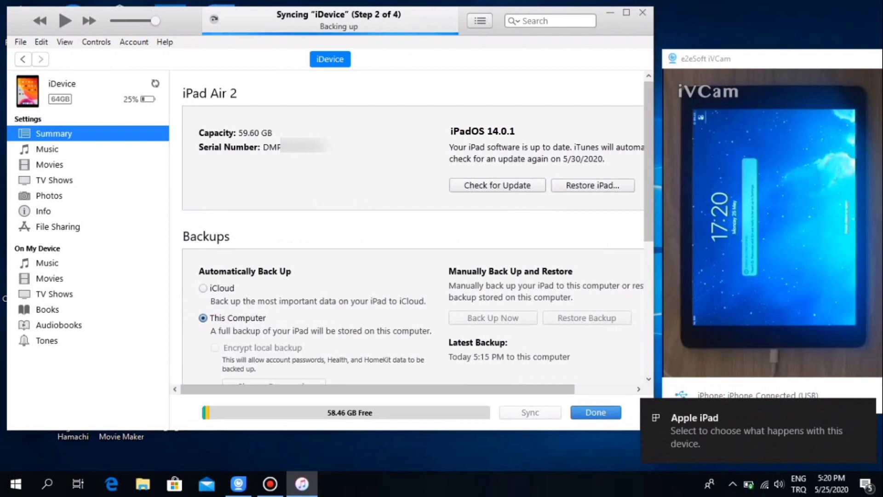
- Copy the iPad's serial number from the iTunes Summary page
right_click(279, 146)
click(307, 151)
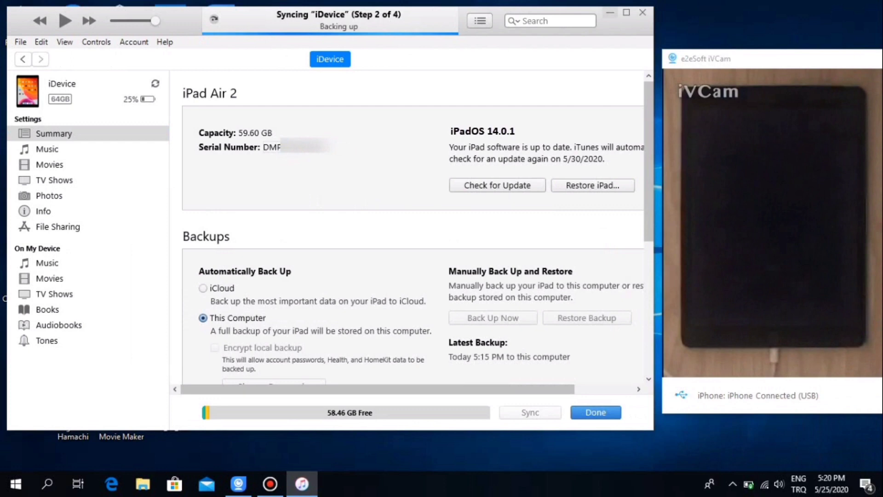
- Minimise iTunes and load mdmbypass.com in Chrome
click(610, 13)
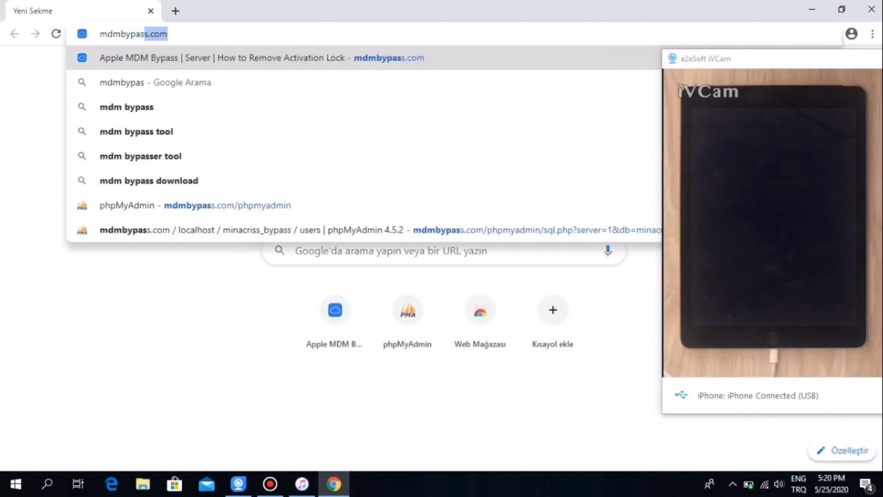
text(m)
key(Return)
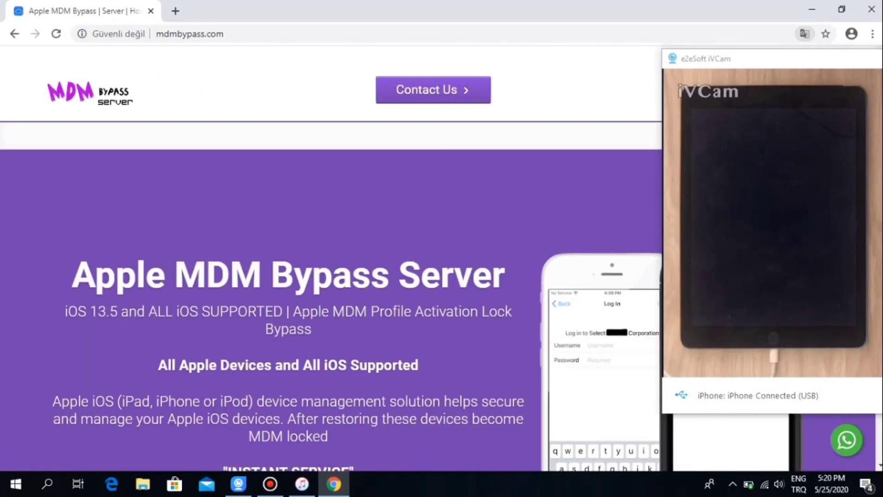
- Paste the iPad's serial number into the Udid or SerialNumber field, then close Chrome
scroll(354, 294, down, 5)
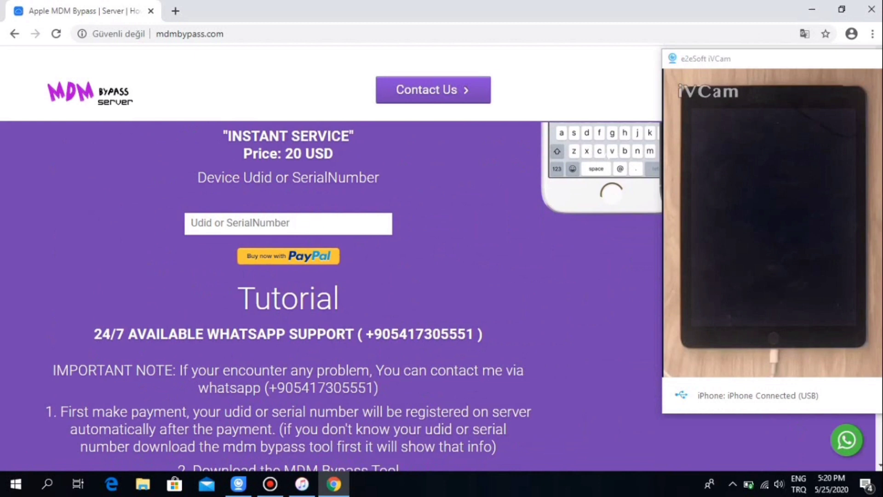
click(239, 223)
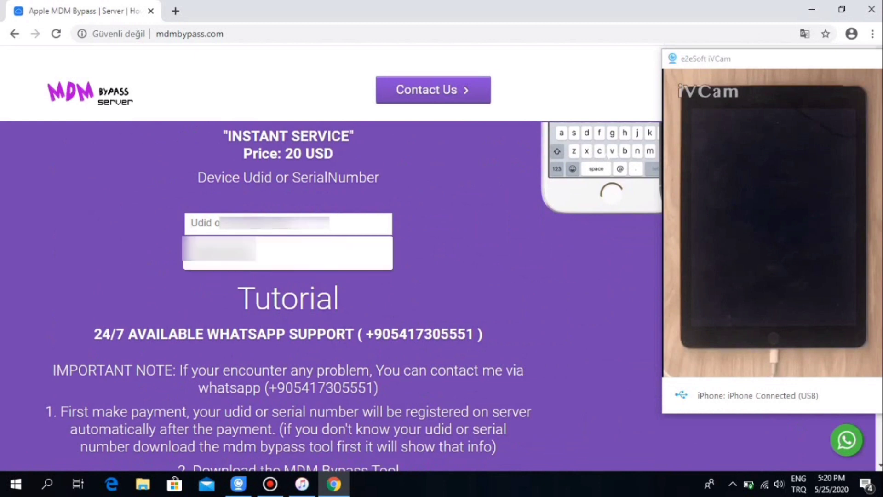
key(Down)
key(Return)
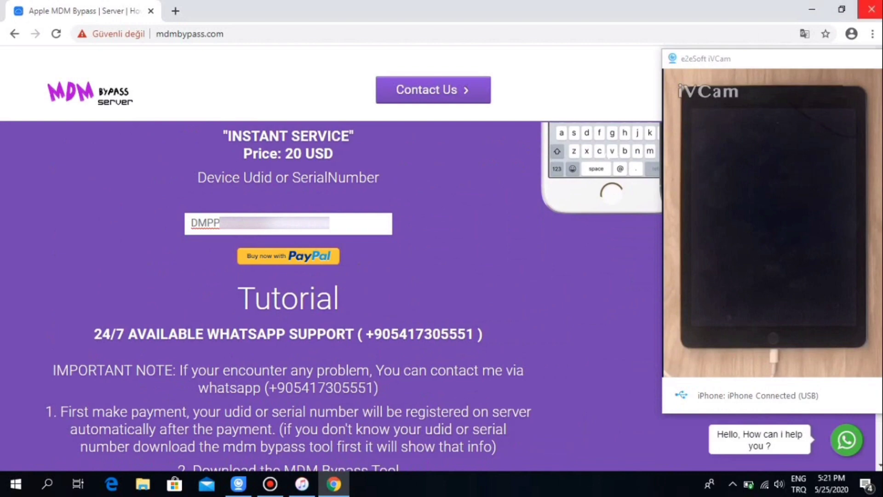
click(871, 9)
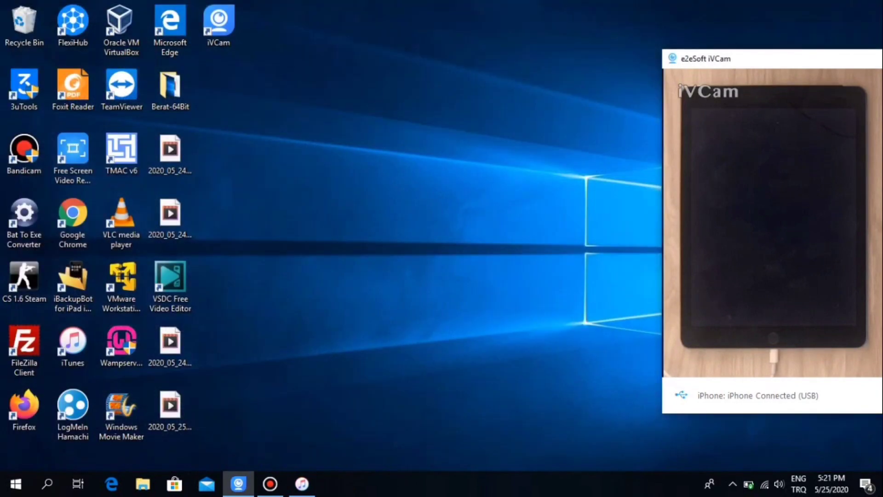
- Bring iTunes back and restore the iPad to factory settings, confirming the erase
double_click(72, 216)
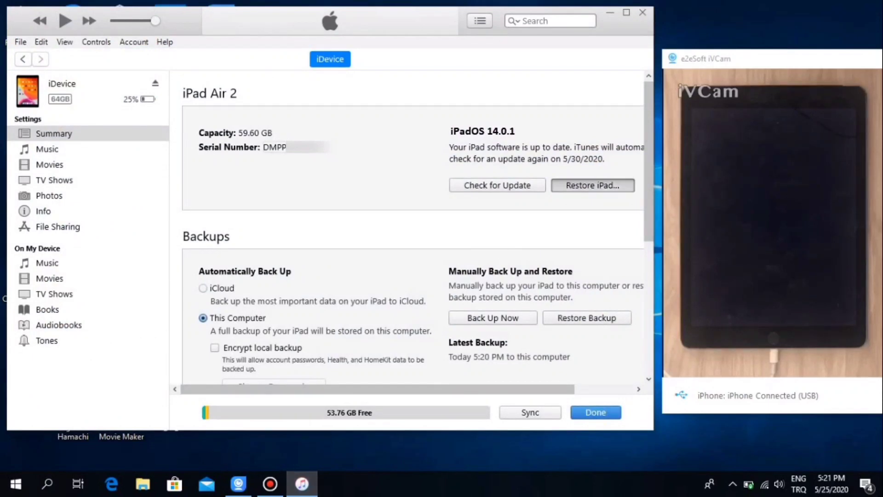
click(593, 185)
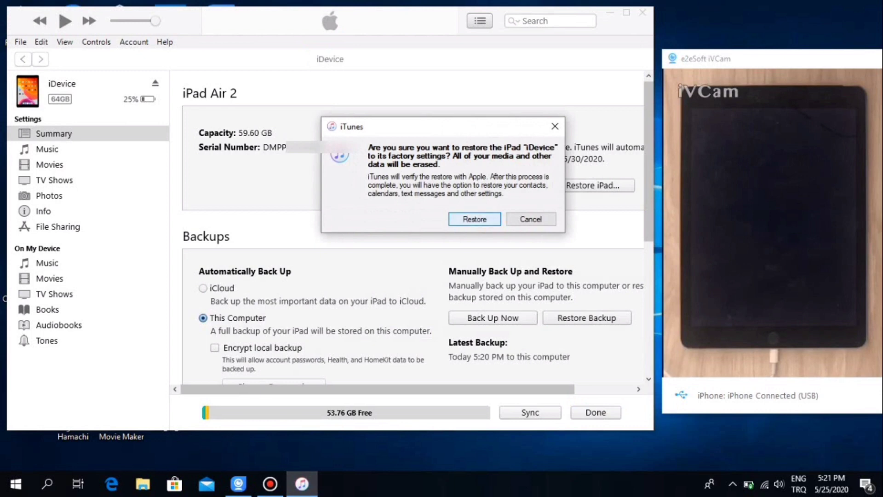
click(475, 219)
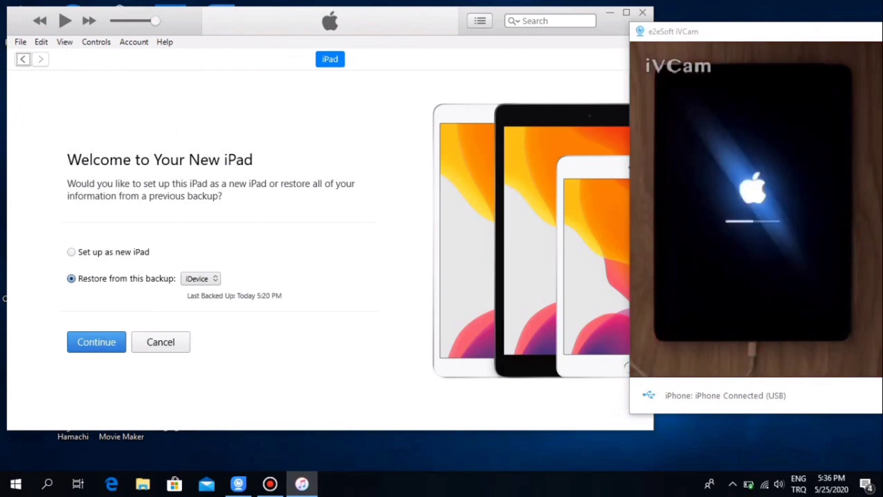
- Minimise iTunes once the restore reaches the Welcome to Your New iPad screen
click(610, 13)
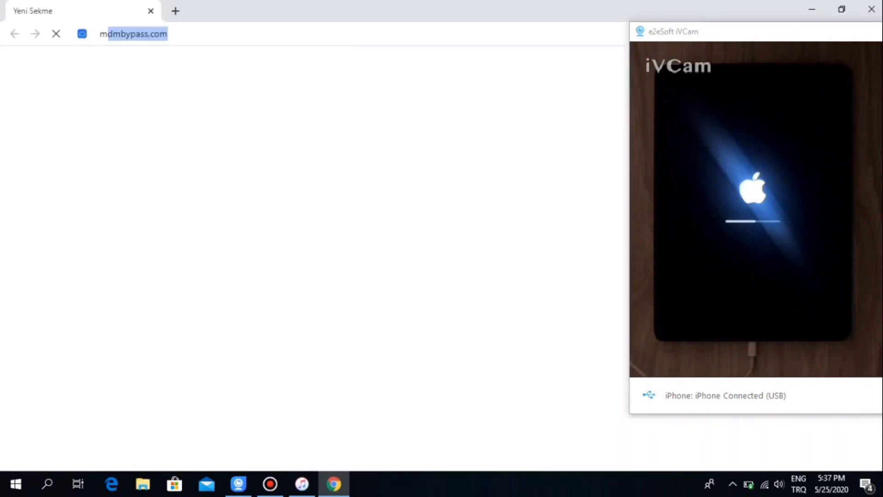
- Download Berat-64Bit.zip, the Win 64 MDM tool from mdmbypass.com, then minimise Chrome
text(dm)
key(Return)
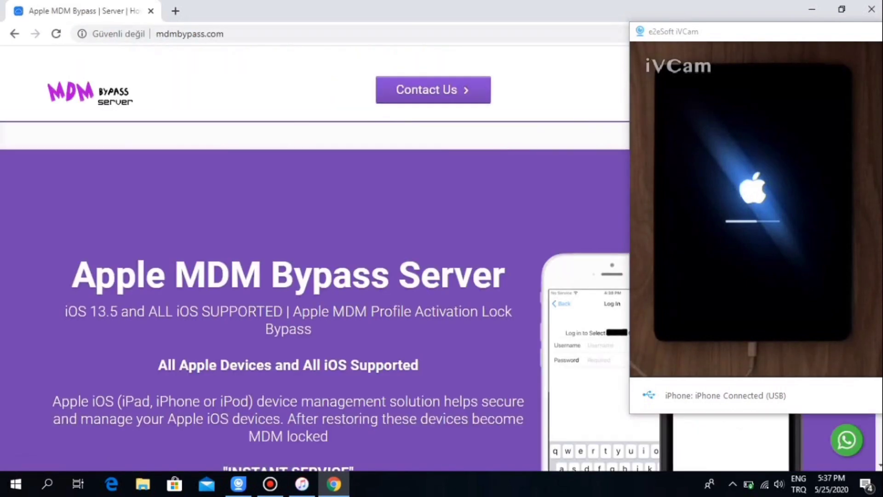
scroll(315, 297, down, 8)
scroll(288, 297, down, 4)
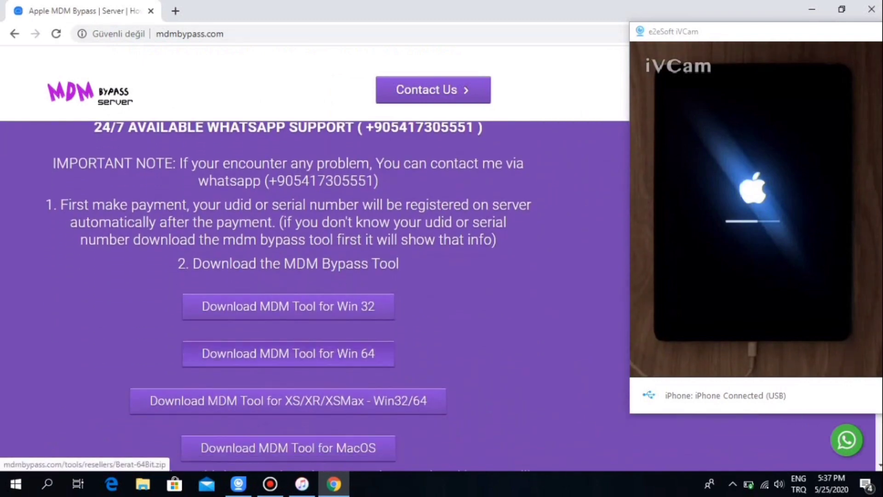
click(289, 353)
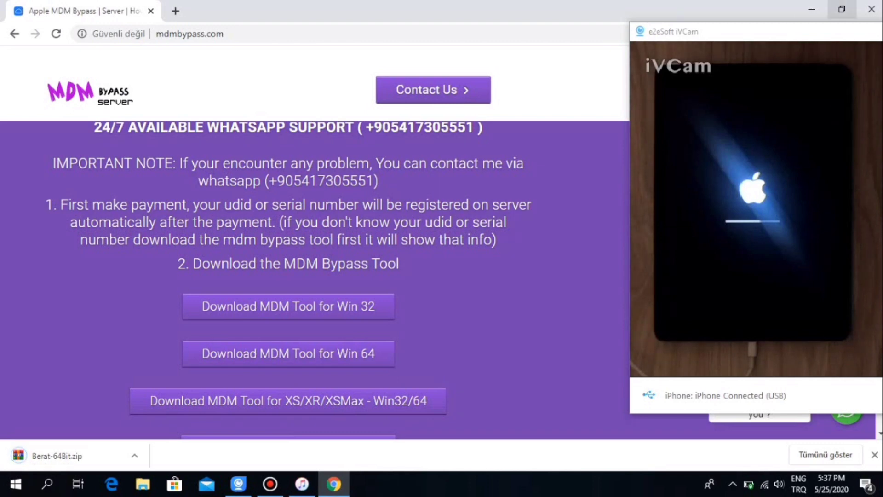
click(812, 9)
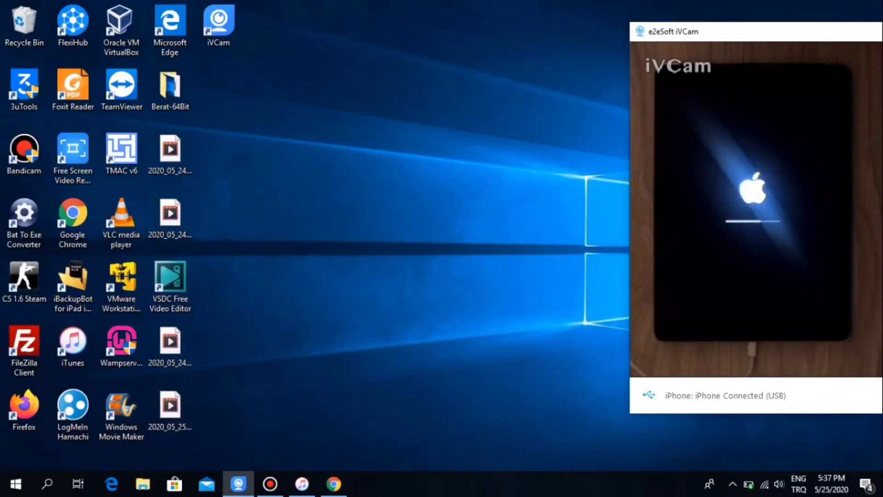
- Open the Downloads folder in File Explorer
click(121, 221)
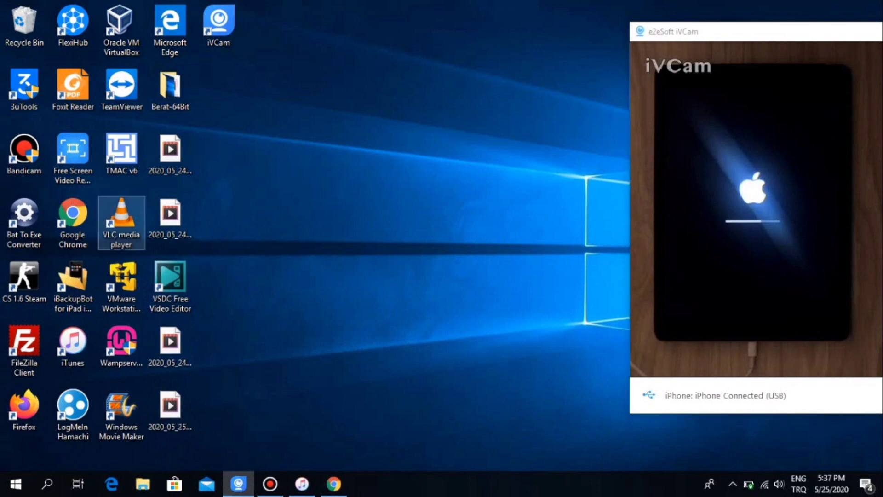
click(121, 87)
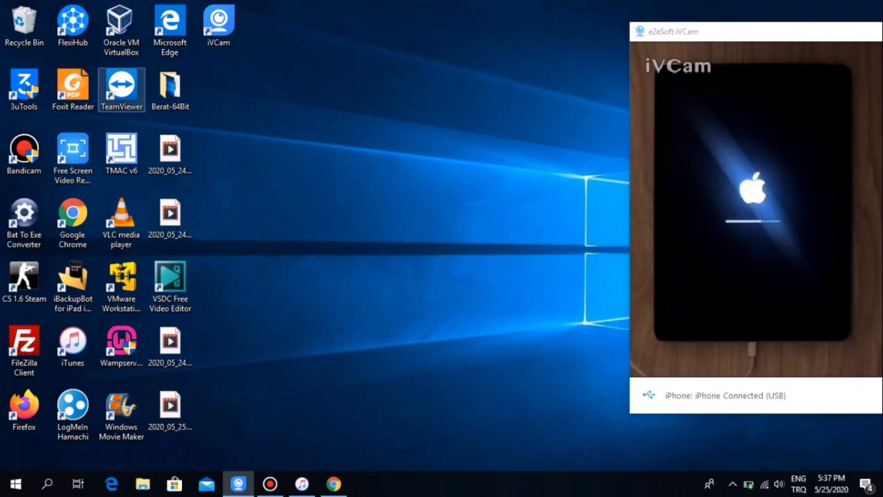
key(super+e)
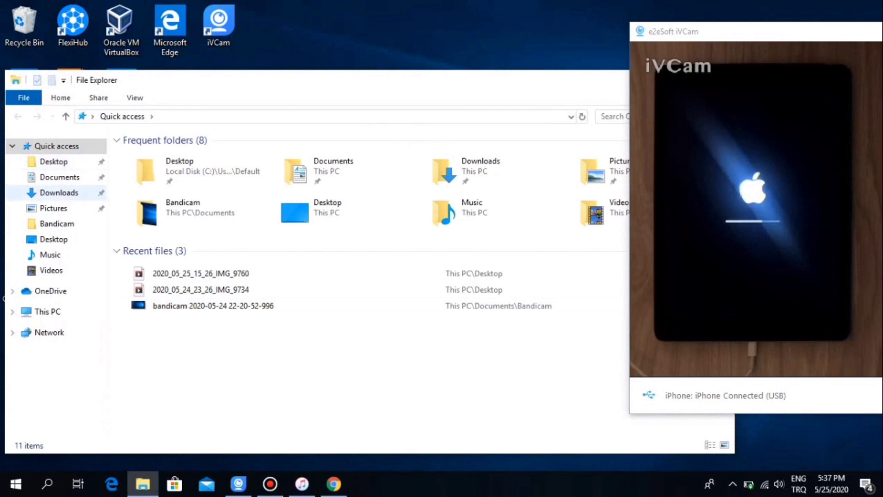
click(59, 192)
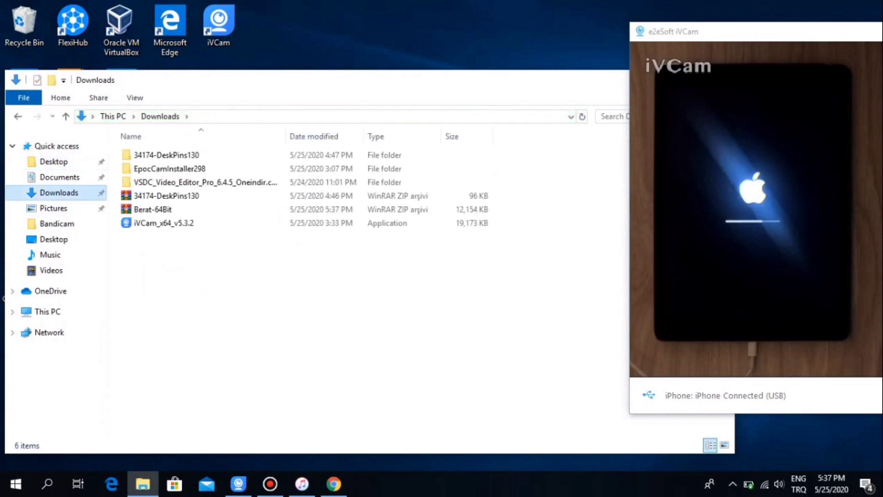
- Extract Berat-64Bit.zip into a Berat-64Bit folder and open that folder
click(153, 209)
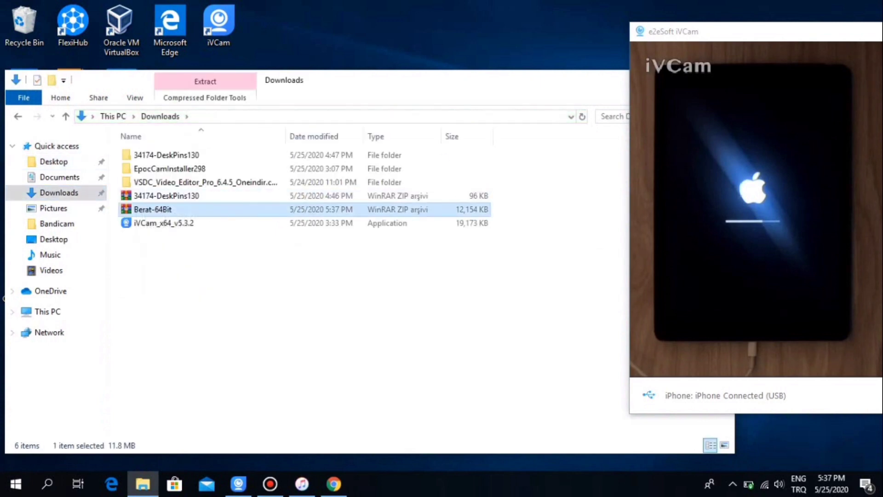
right_click(150, 210)
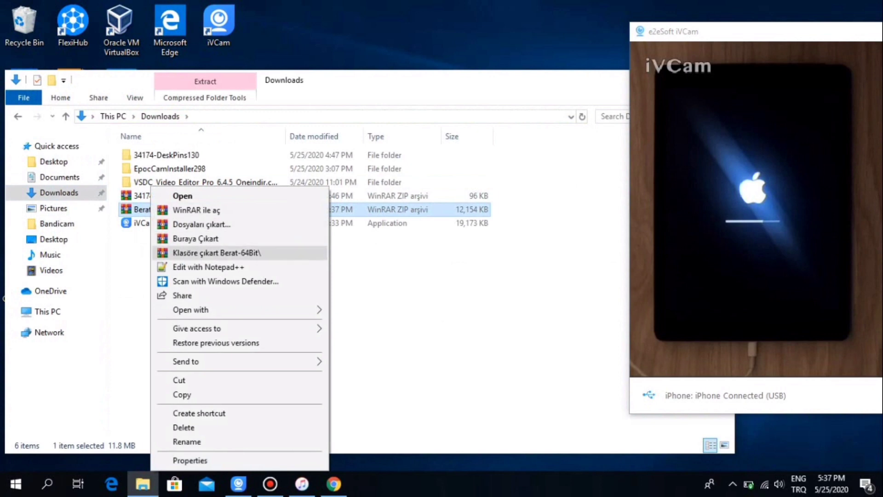
click(216, 252)
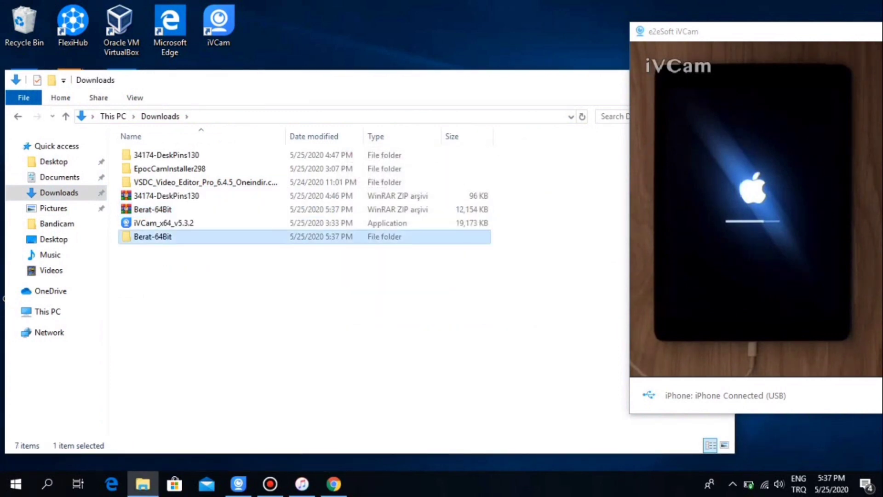
key(Return)
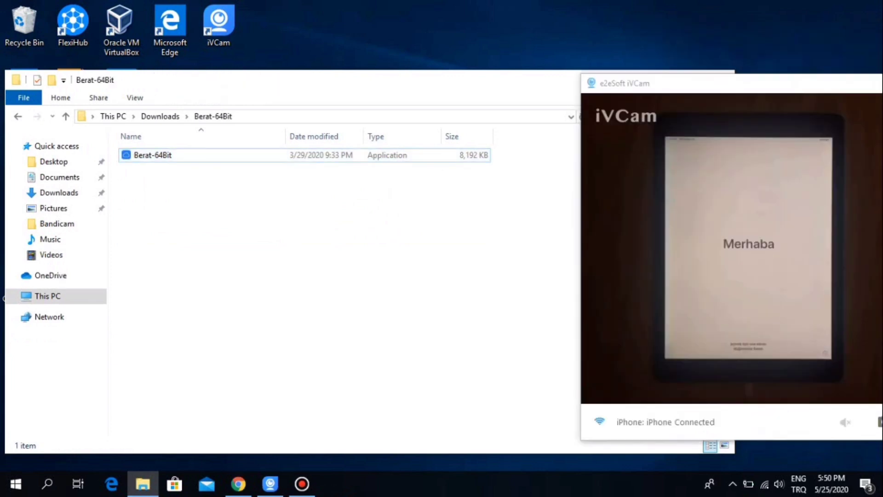
- Run Berat-64Bit's Bypass MDM on the iPad, dismiss MDM Bypass DONE, and close the tool
click(153, 155)
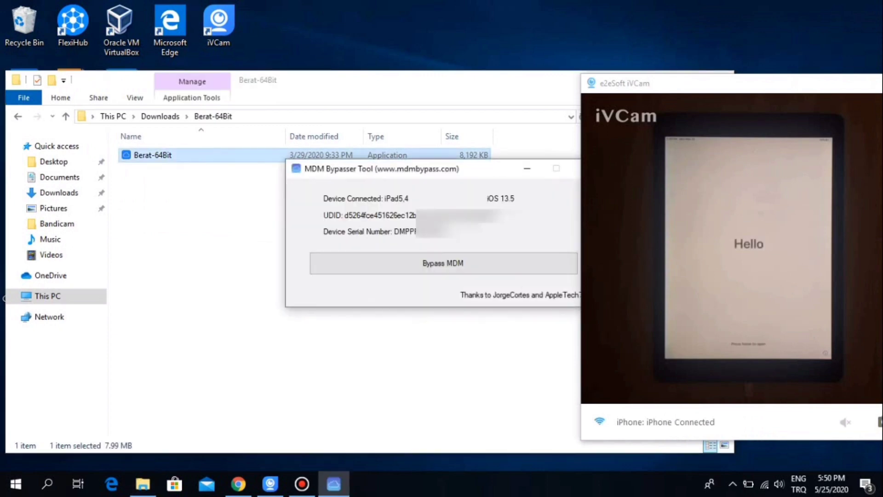
click(443, 263)
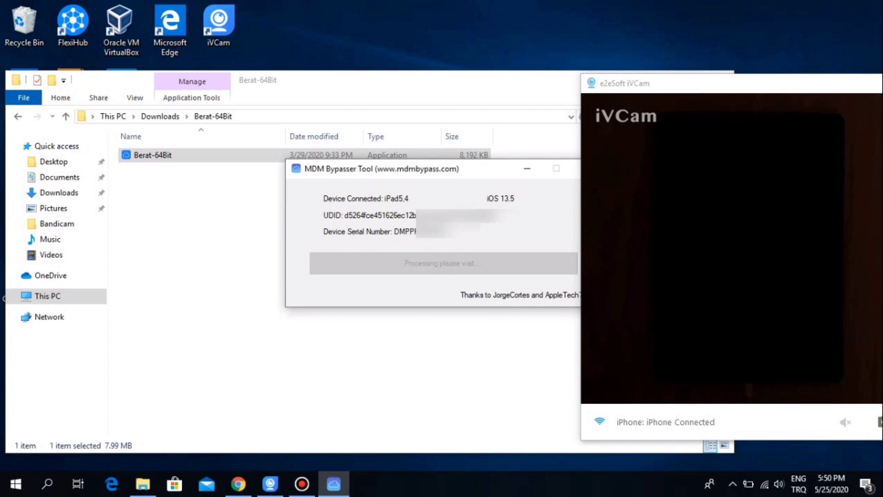
drag(690, 83, 707, 83)
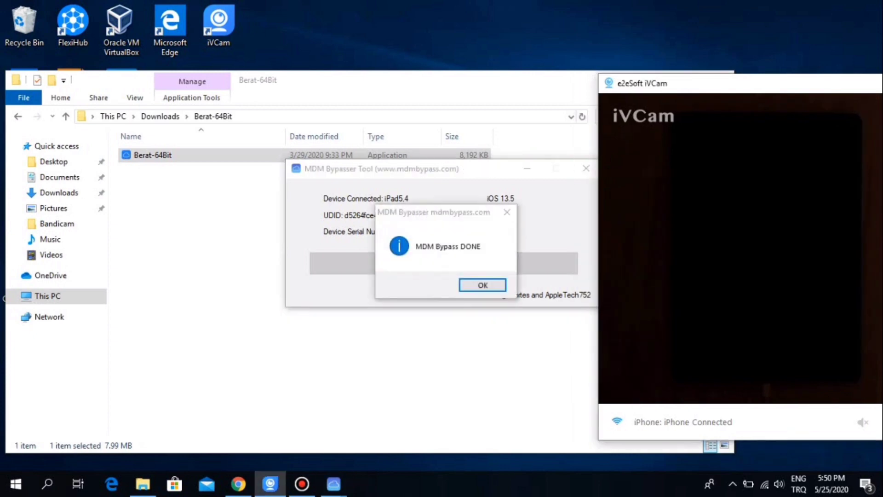
key(Return)
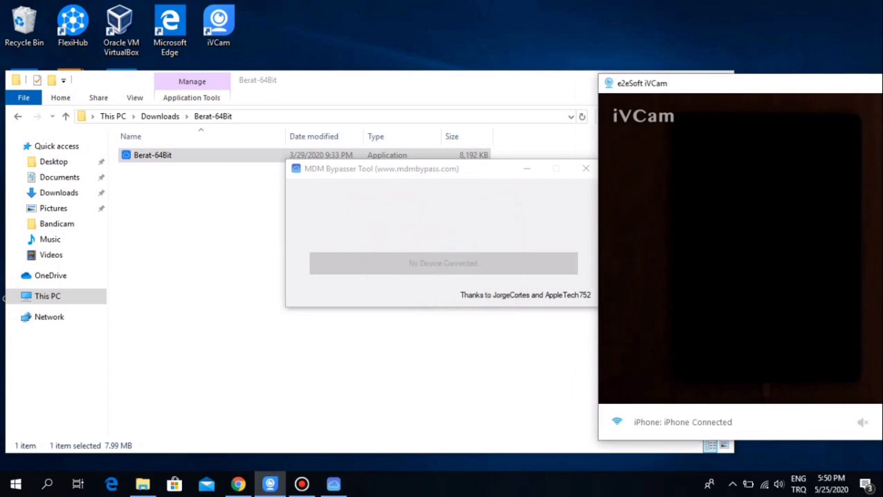
click(585, 168)
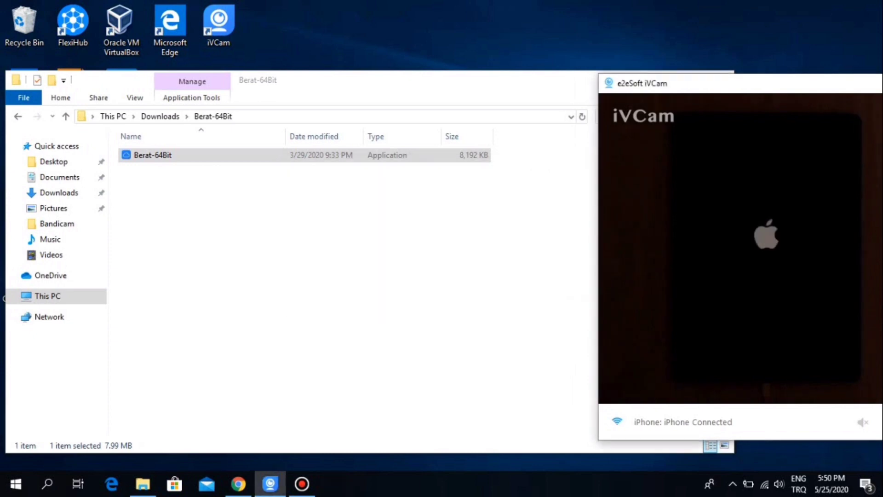